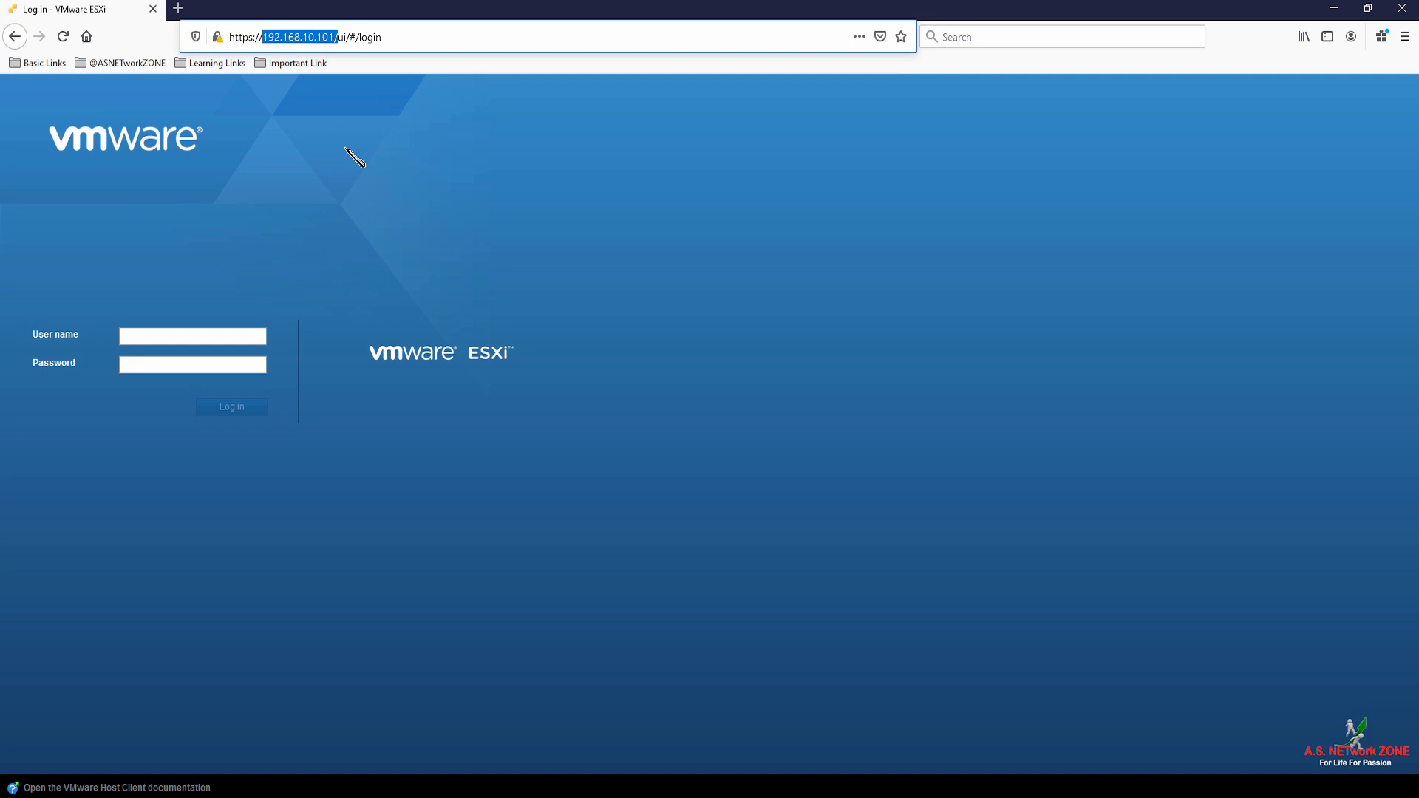
- Log in to the ESXi host as root, filling in the account password
{"action": "left_click", "coordinate": [207, 342]}
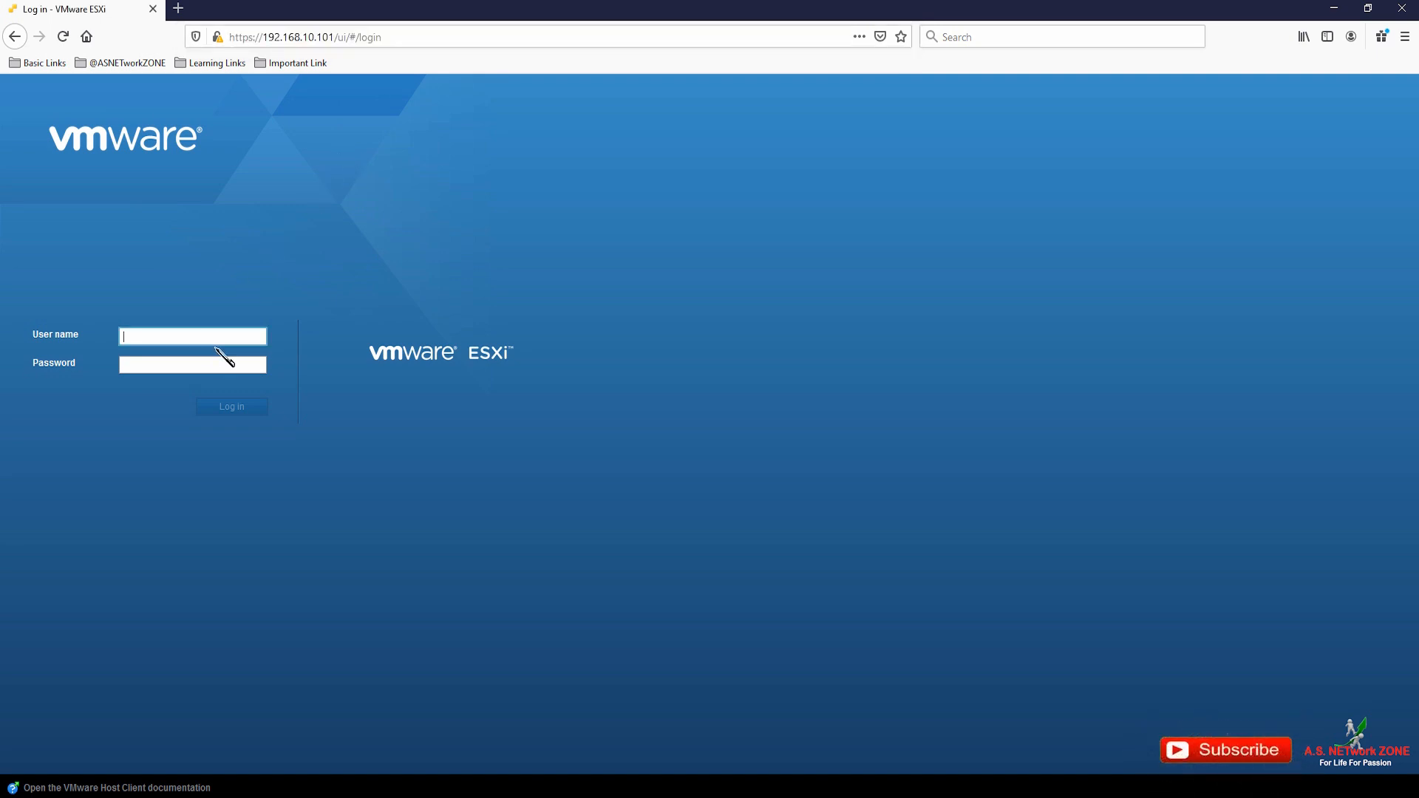
{"action": "type", "text": "root"}
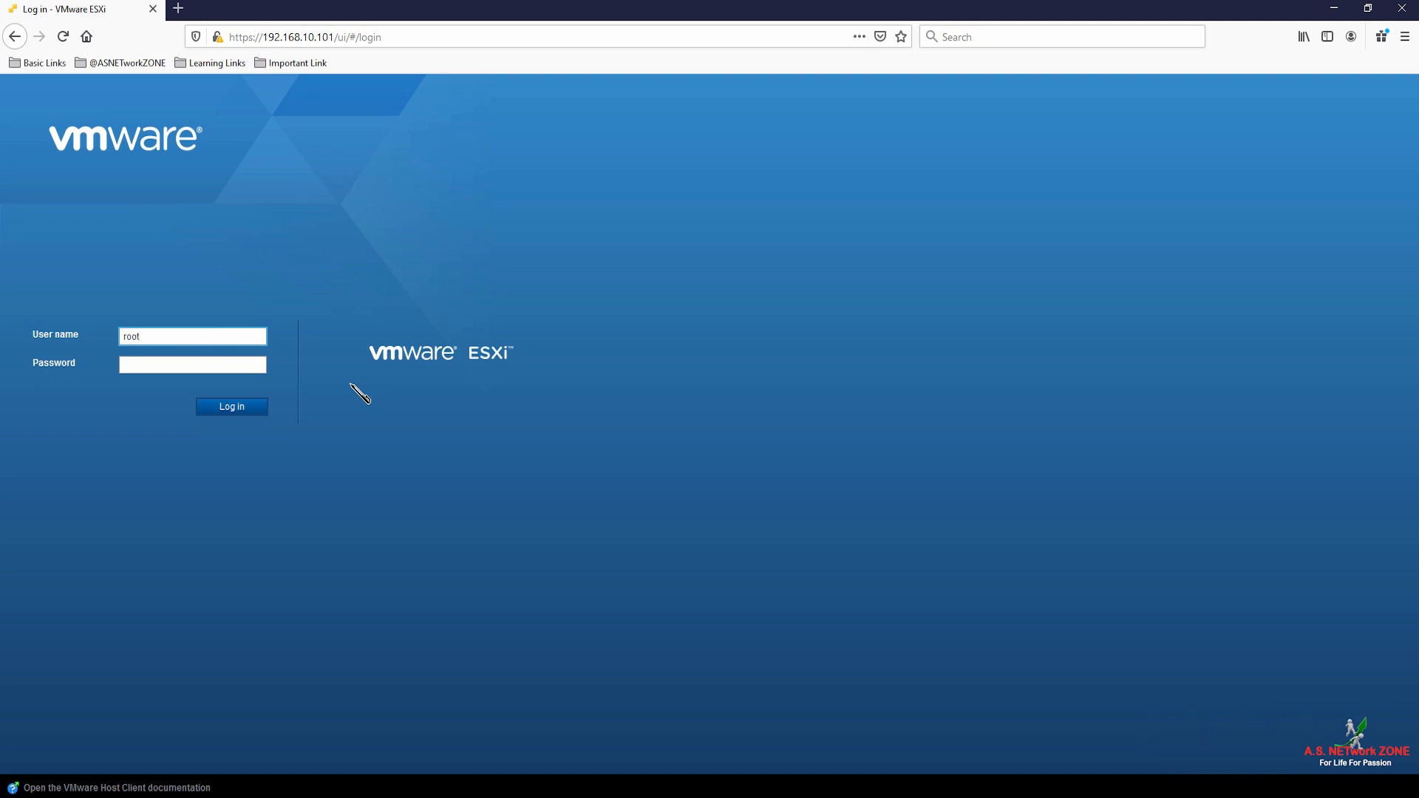
{"action": "left_click", "coordinate": [257, 366]}
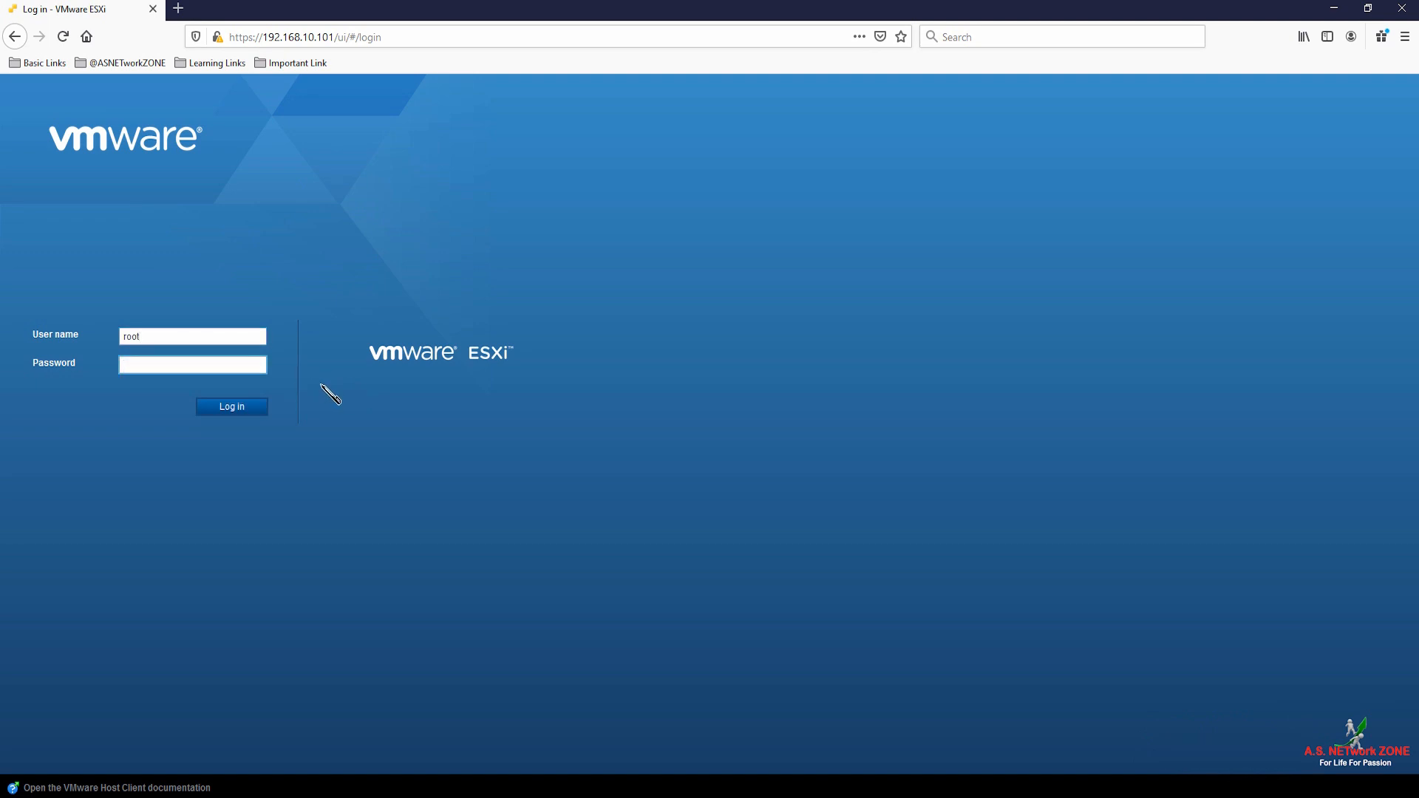
{"action": "type", "text": "•••••••••"}
{"action": "left_click", "coordinate": [255, 410]}
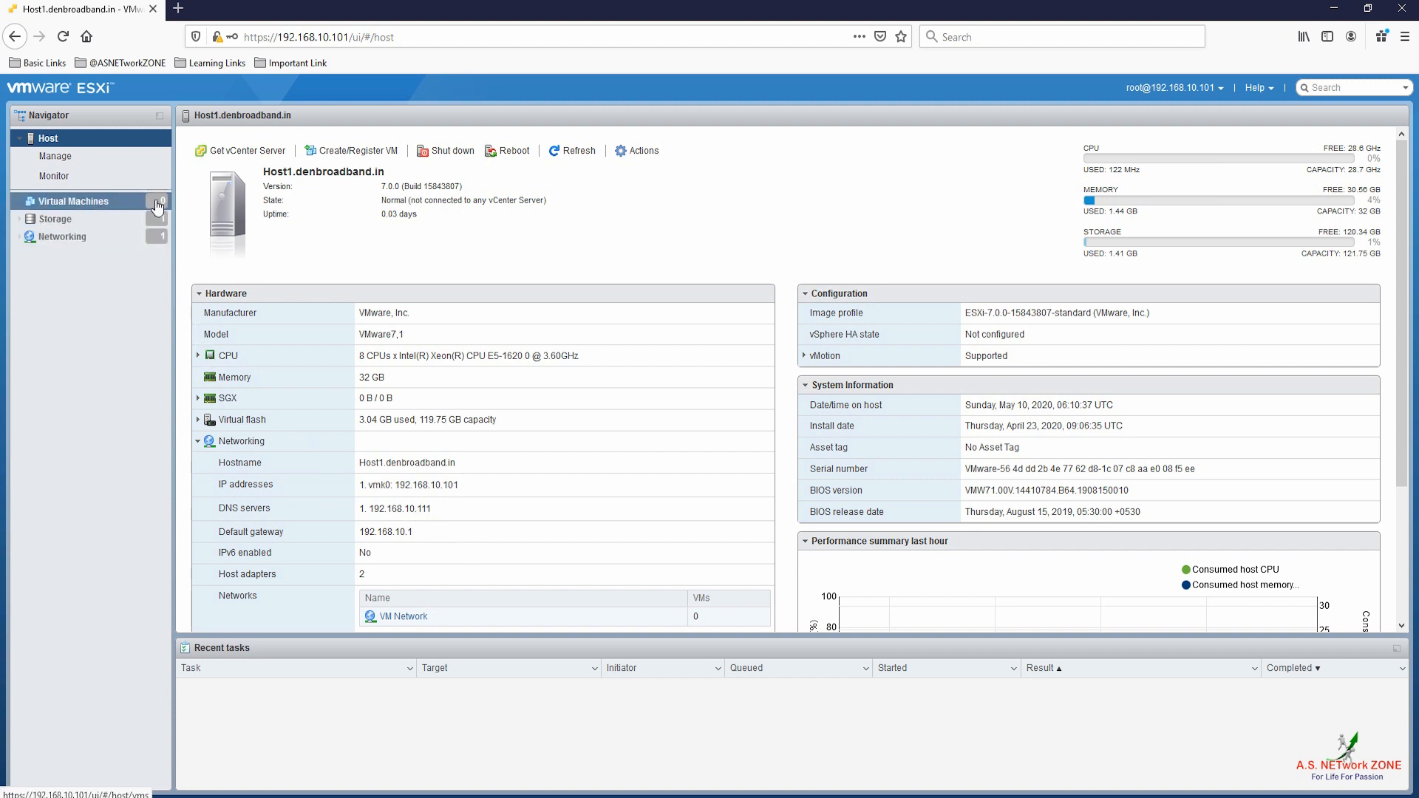
- Start creating a new virtual machine on the host and name it Microsoft Windows Server 2019
{"action": "left_click", "coordinate": [113, 208]}
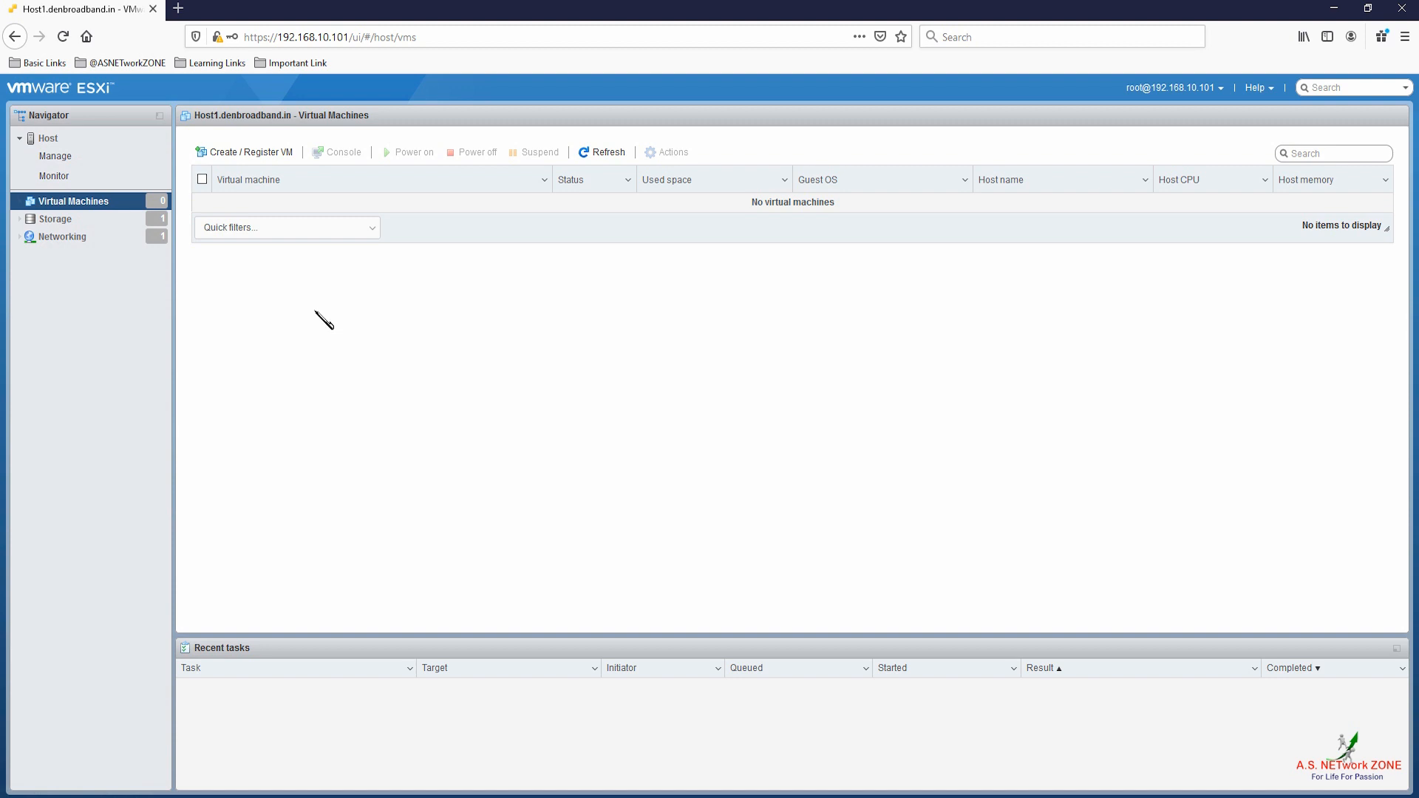
{"action": "left_click", "coordinate": [263, 154]}
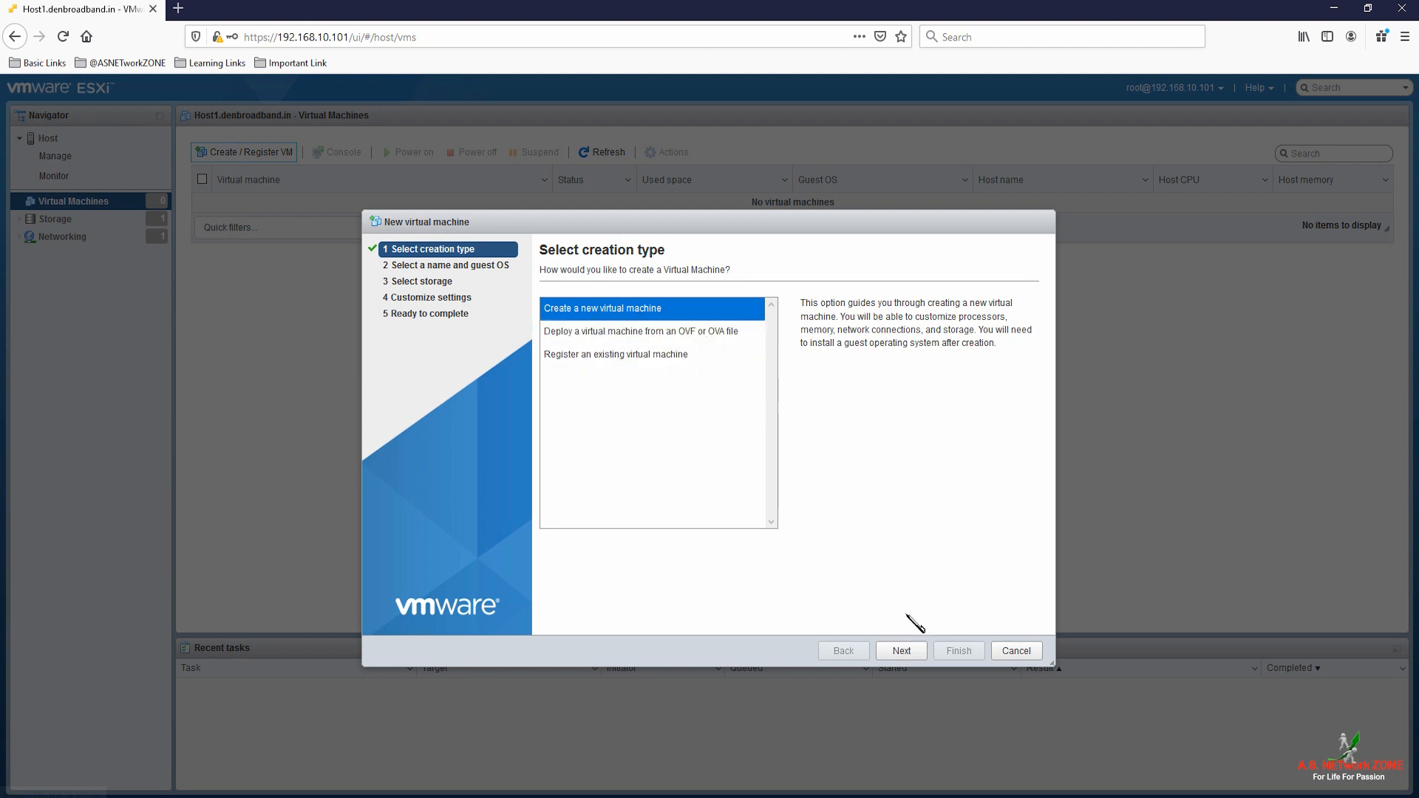
{"action": "left_click", "coordinate": [915, 660]}
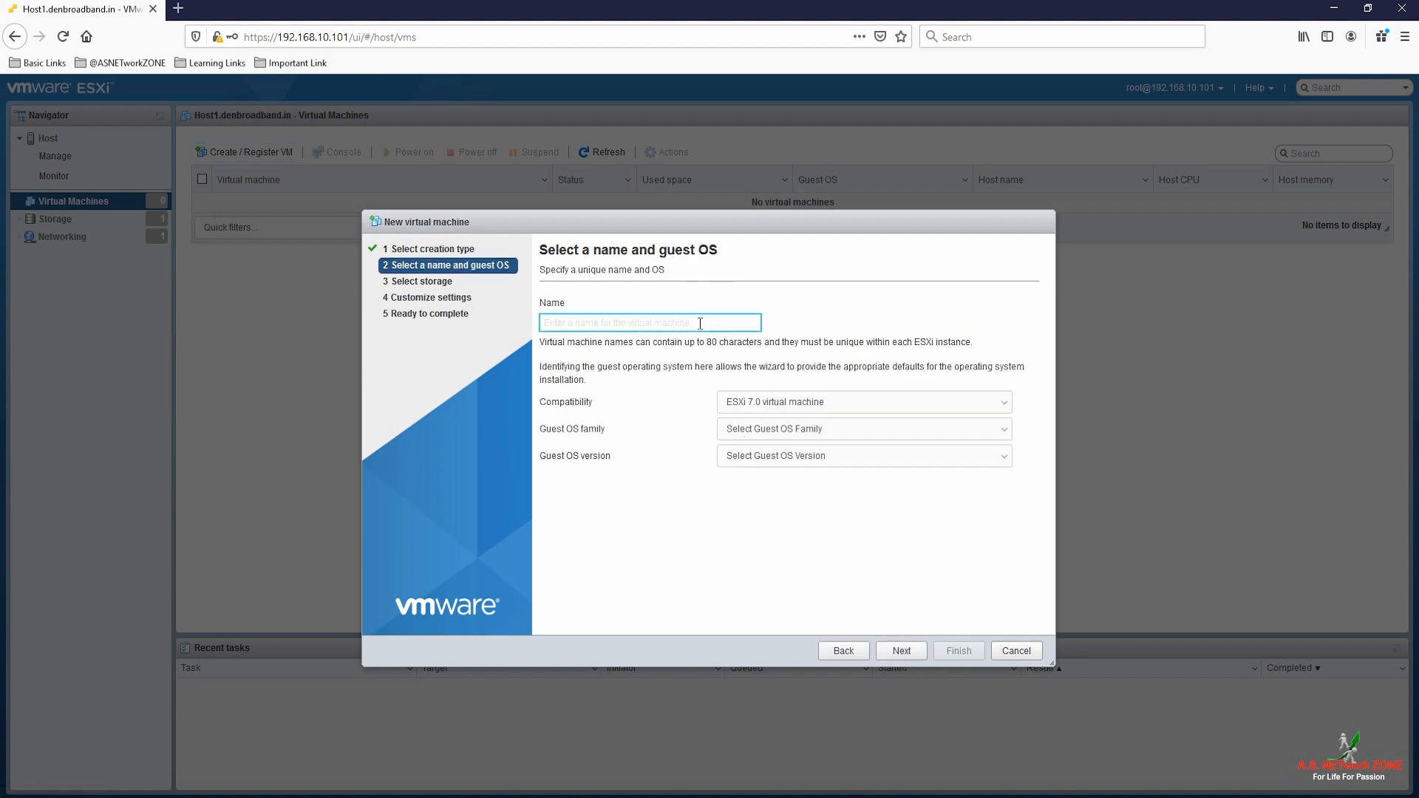
{"action": "type", "text": "Microsoft Windows Server 2019"}
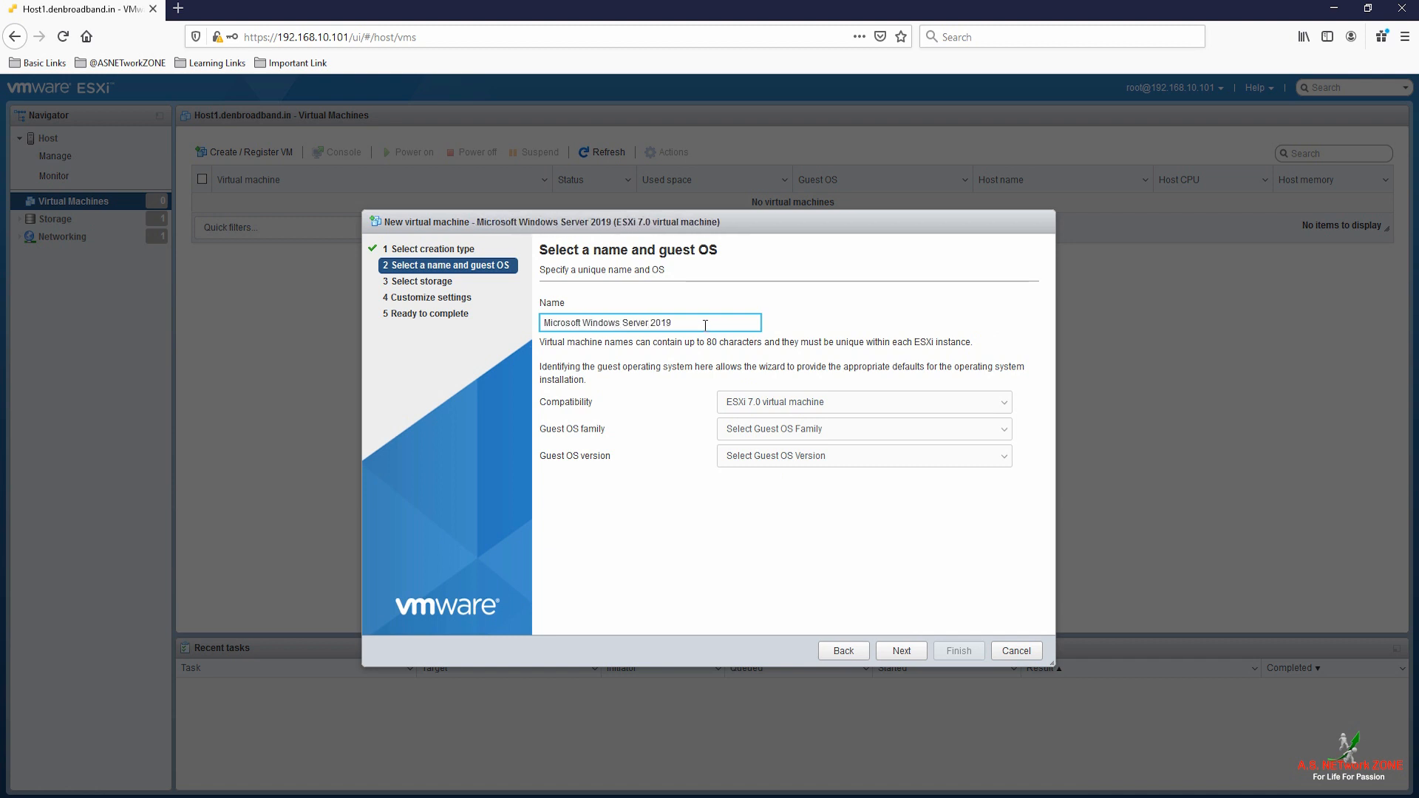
- Keep ESXi 7.0 compatibility, choose Windows and Microsoft Windows Server 2019 (64-bit) as guest OS, and accept datastore1 as storage
{"action": "left_click", "coordinate": [853, 408]}
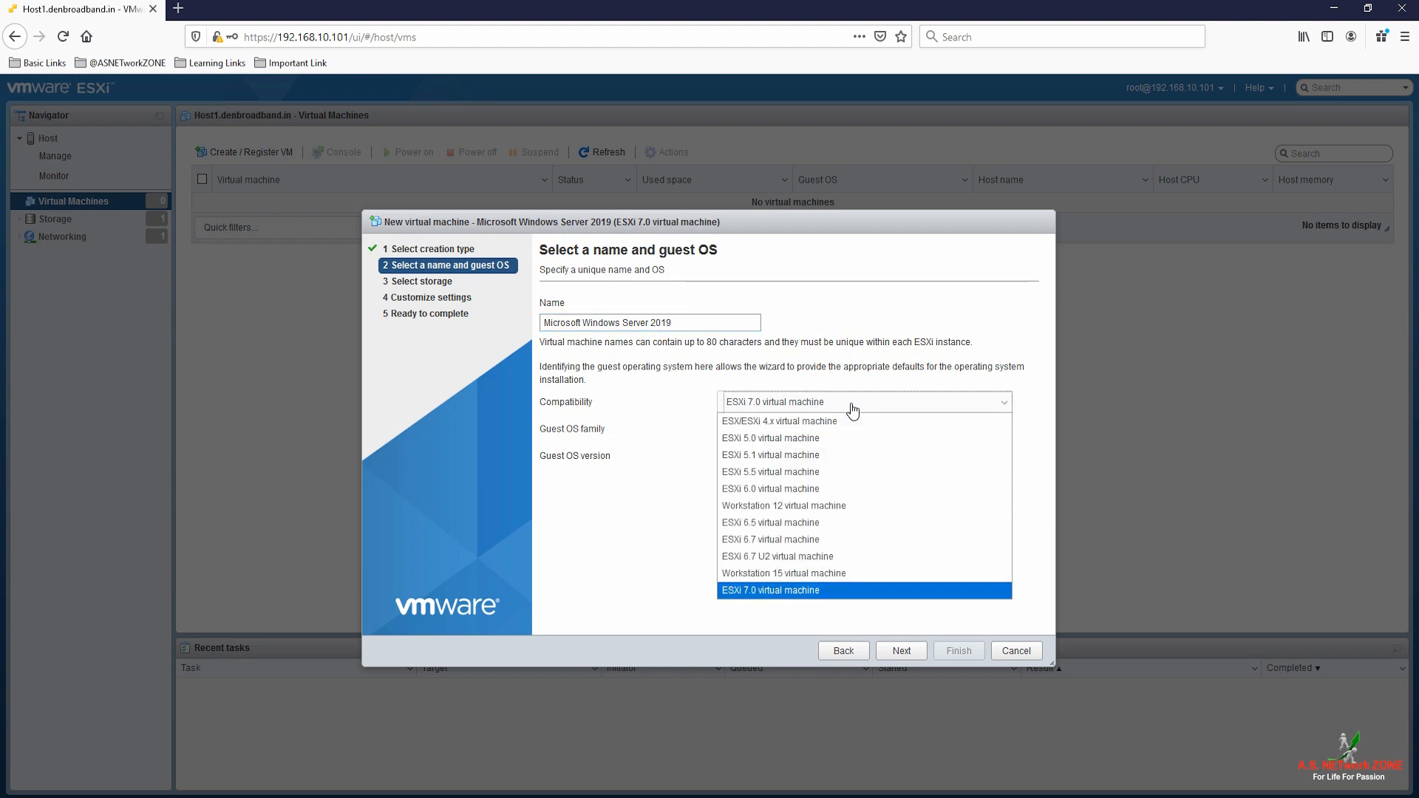
{"action": "left_click", "coordinate": [852, 408]}
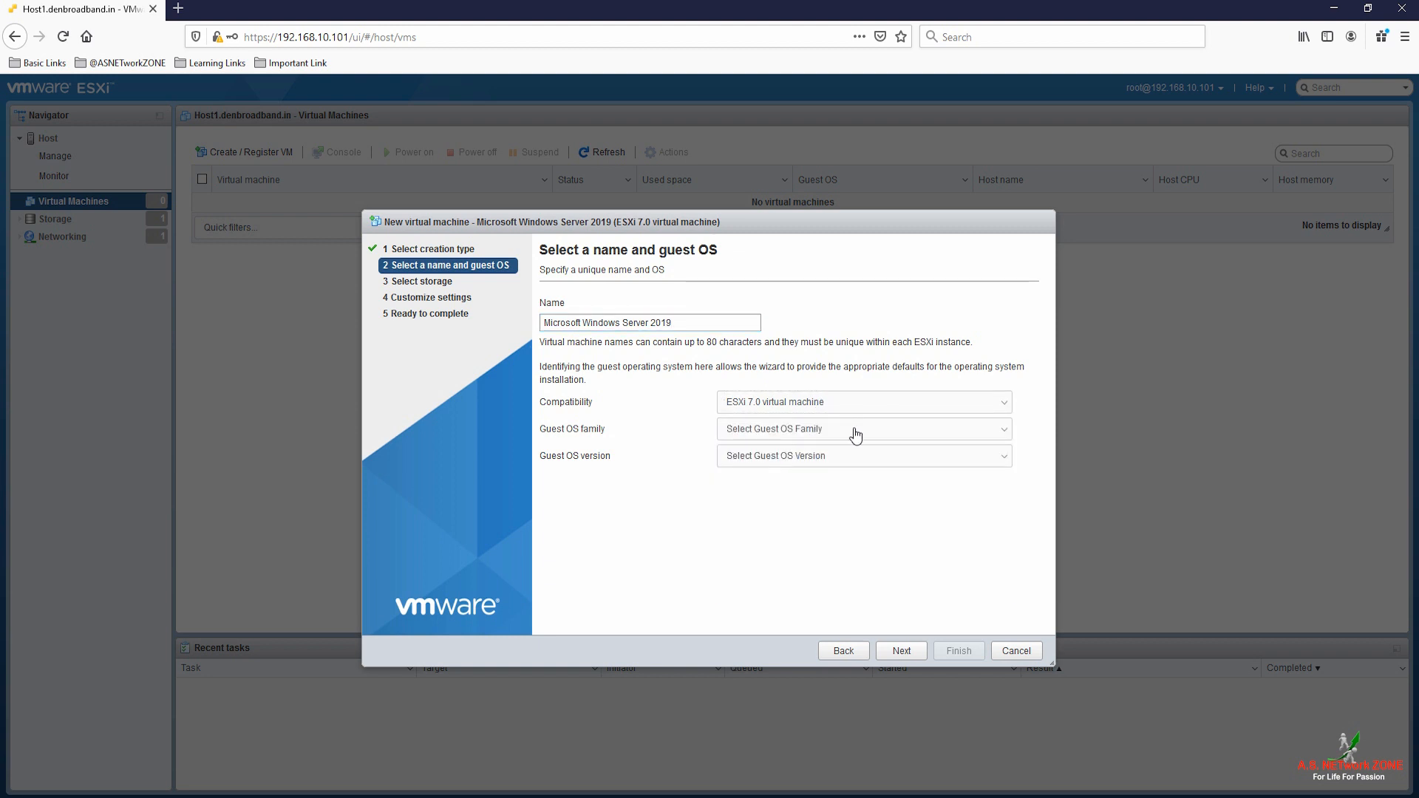
{"action": "left_click", "coordinate": [856, 436]}
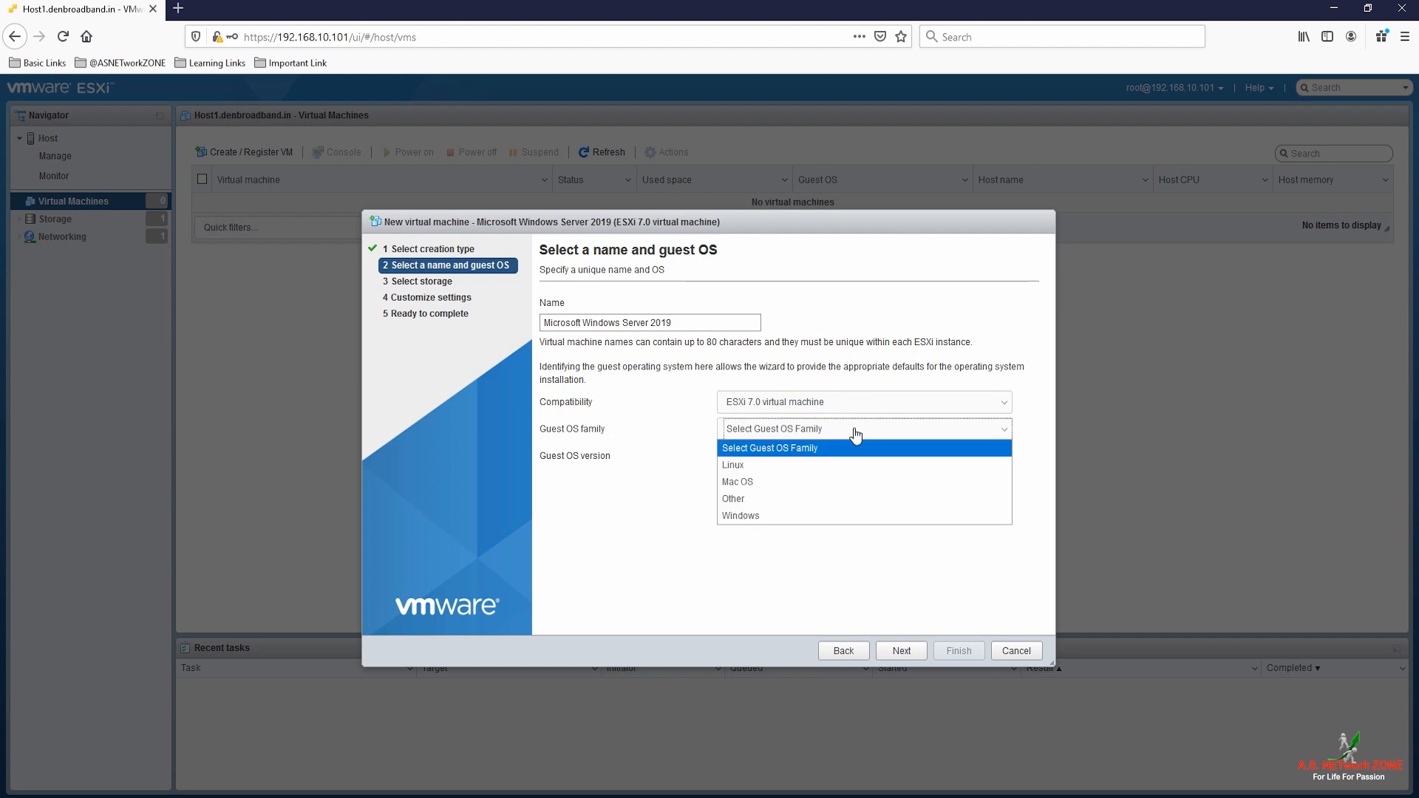
{"action": "left_click", "coordinate": [857, 516]}
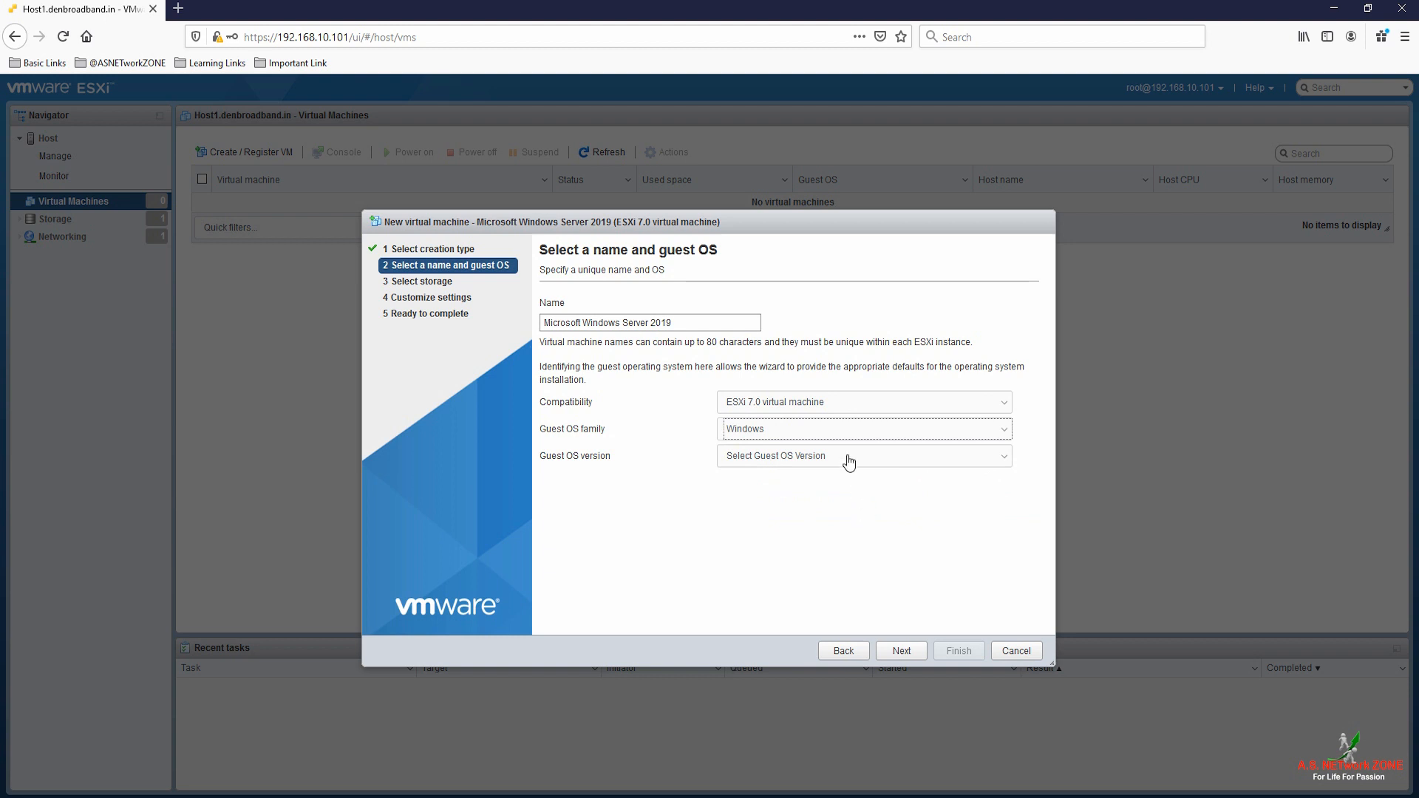
{"action": "left_click", "coordinate": [849, 459]}
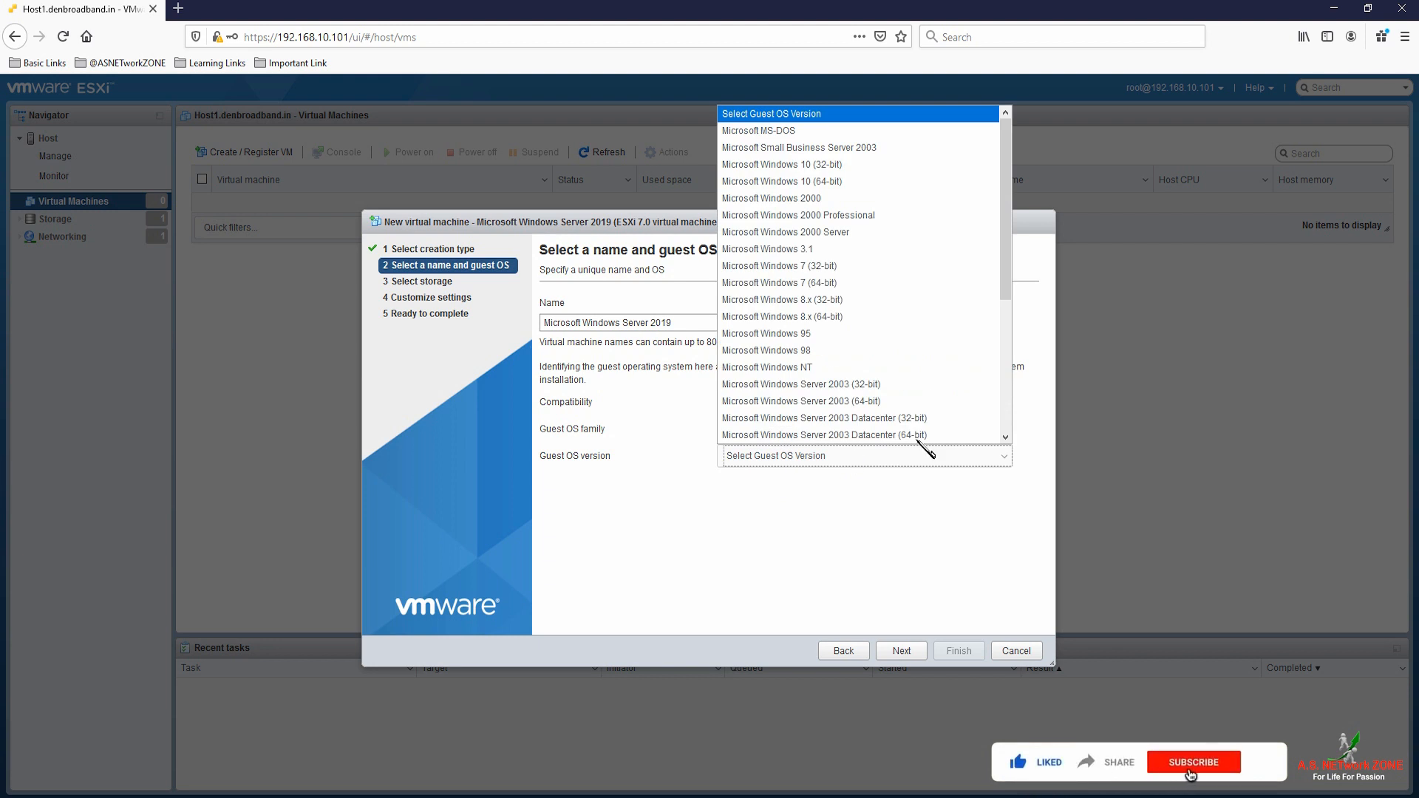
{"action": "left_click_drag", "start_coordinate": [1006, 290], "coordinate": [1011, 442]}
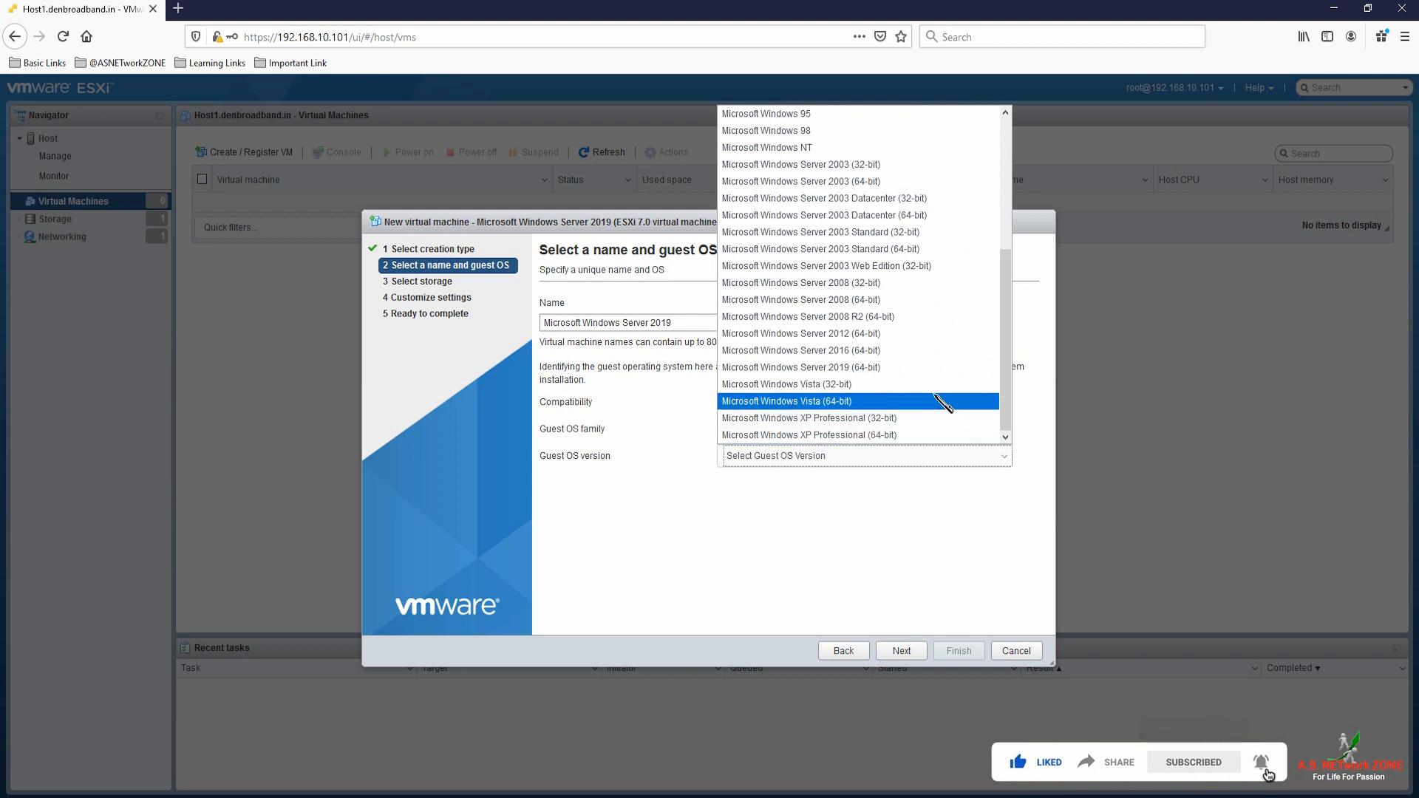
{"action": "left_click", "coordinate": [911, 369]}
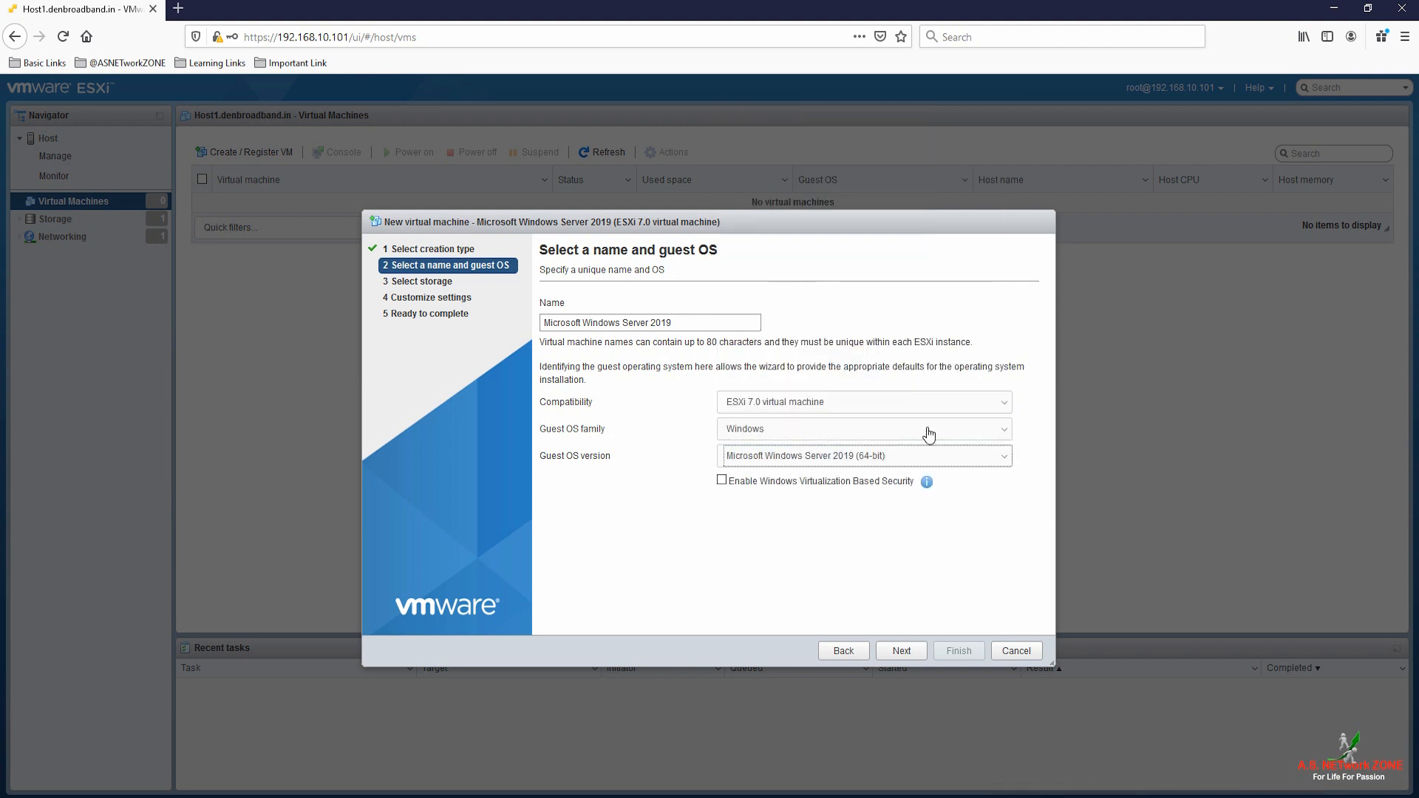
{"action": "left_click", "coordinate": [911, 652]}
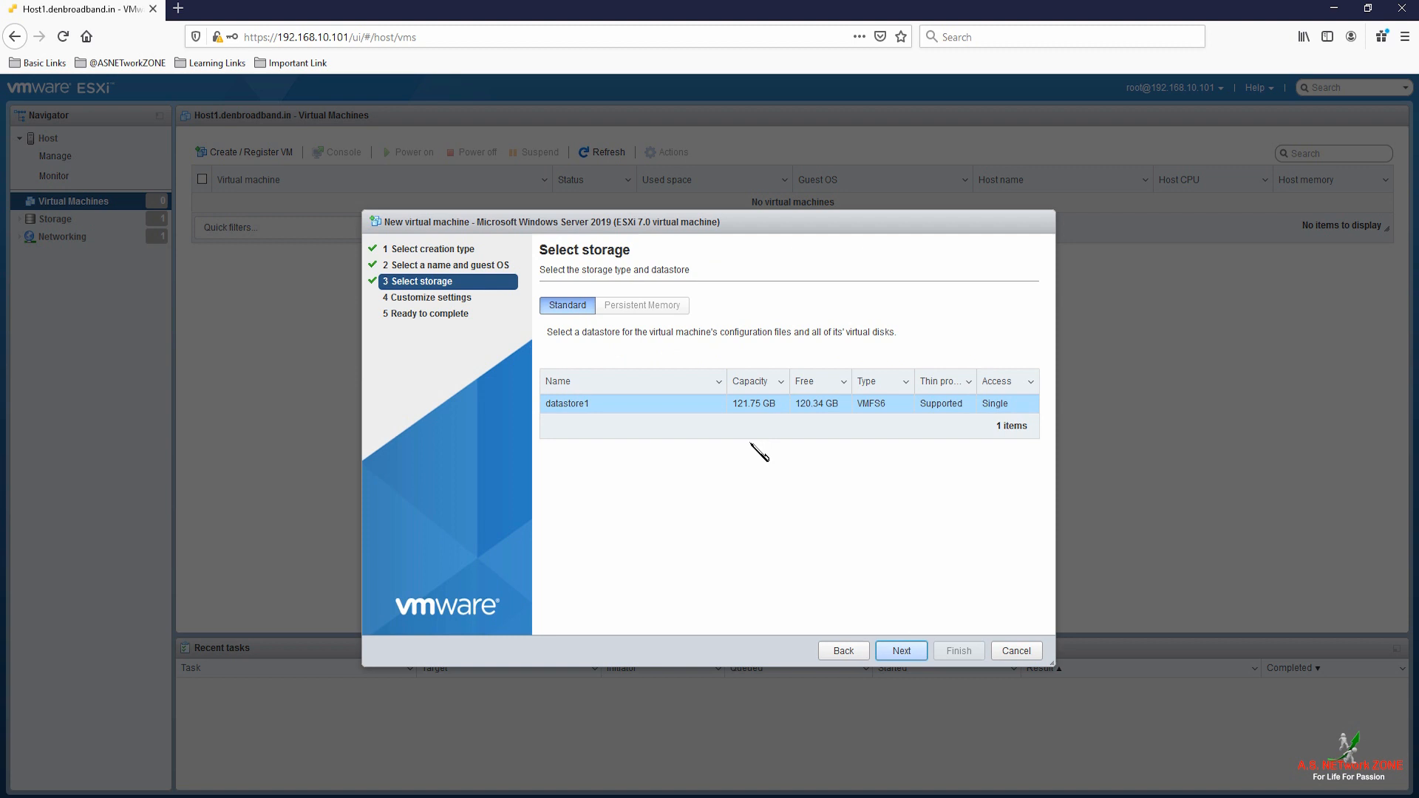
{"action": "left_click", "coordinate": [911, 658]}
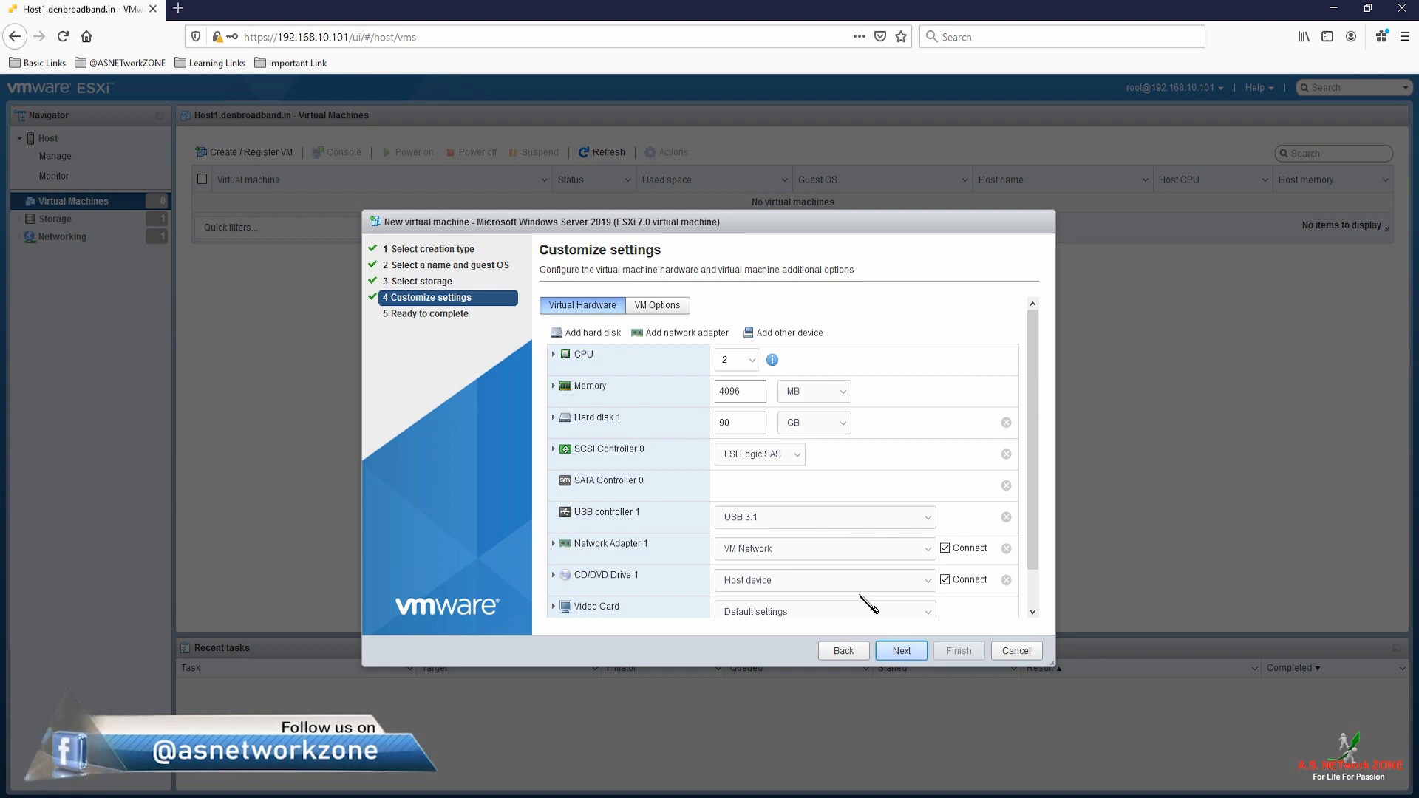
- Give the virtual machine 4 CPUs and 8 GB of memory
{"action": "left_click", "coordinate": [751, 361]}
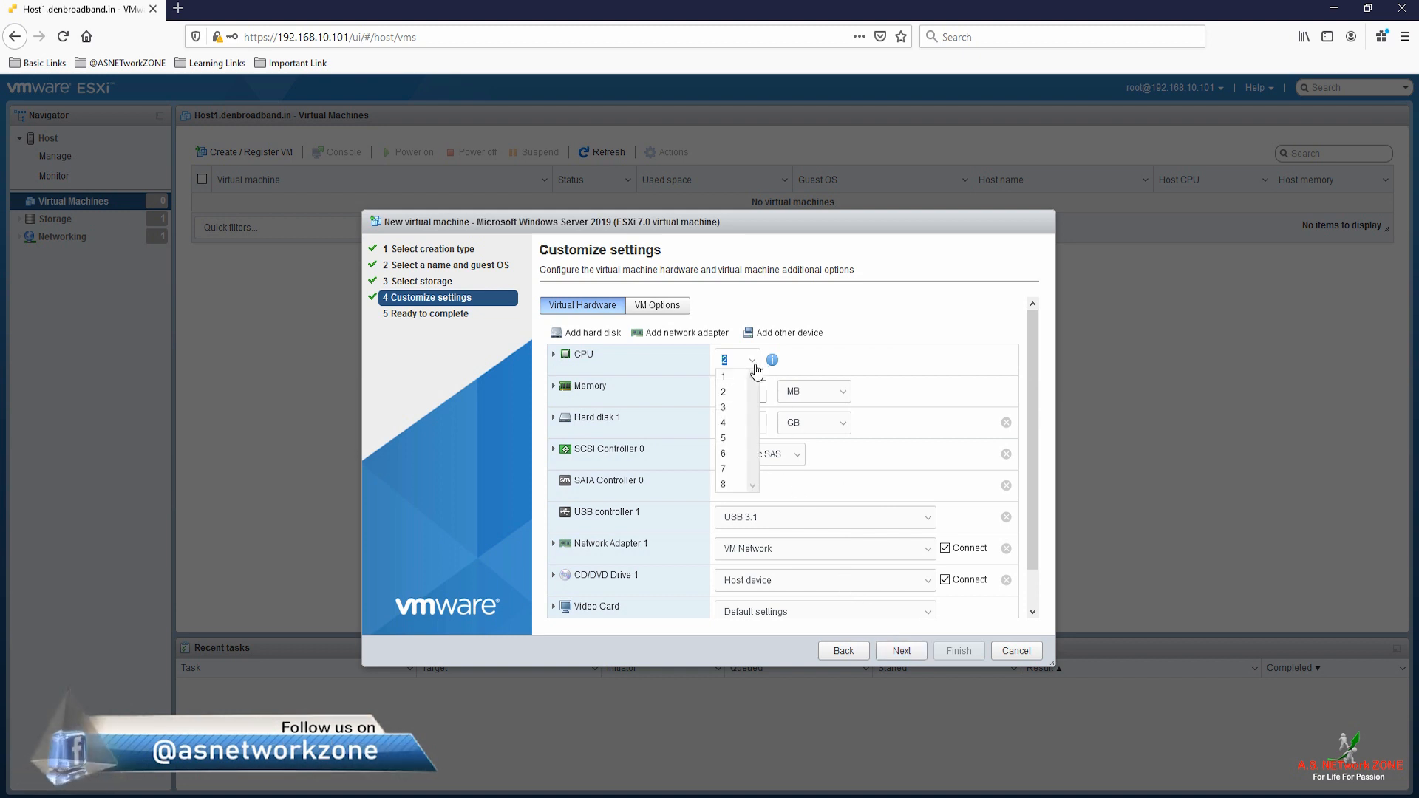
{"action": "left_click", "coordinate": [738, 426]}
{"action": "left_click", "coordinate": [813, 392]}
{"action": "left_click", "coordinate": [814, 432]}
{"action": "double_click", "coordinate": [757, 394]}
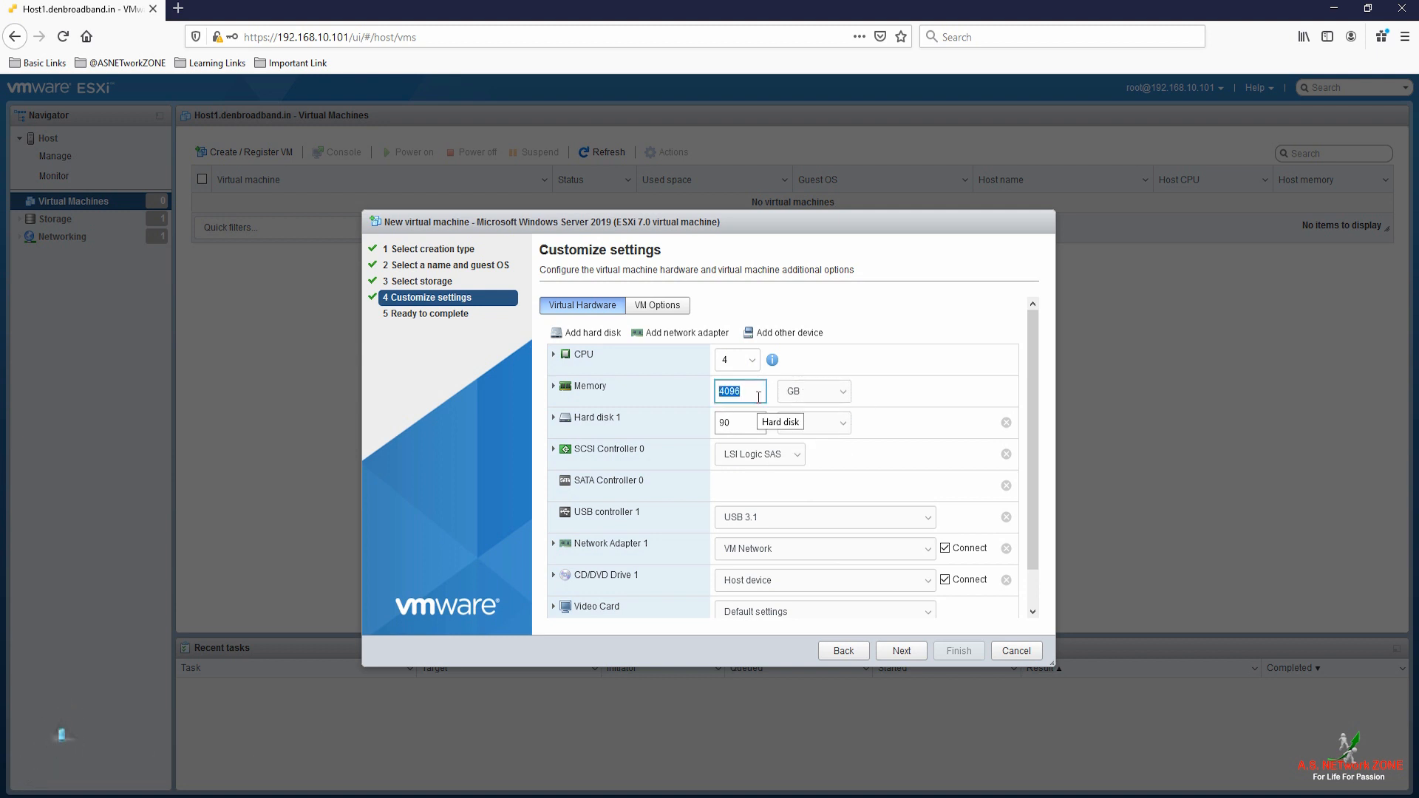
{"action": "type", "text": "8"}
- Set Hard disk 1 to 500 GB with thin provisioning, and finish creating the virtual machine
{"action": "double_click", "coordinate": [737, 424]}
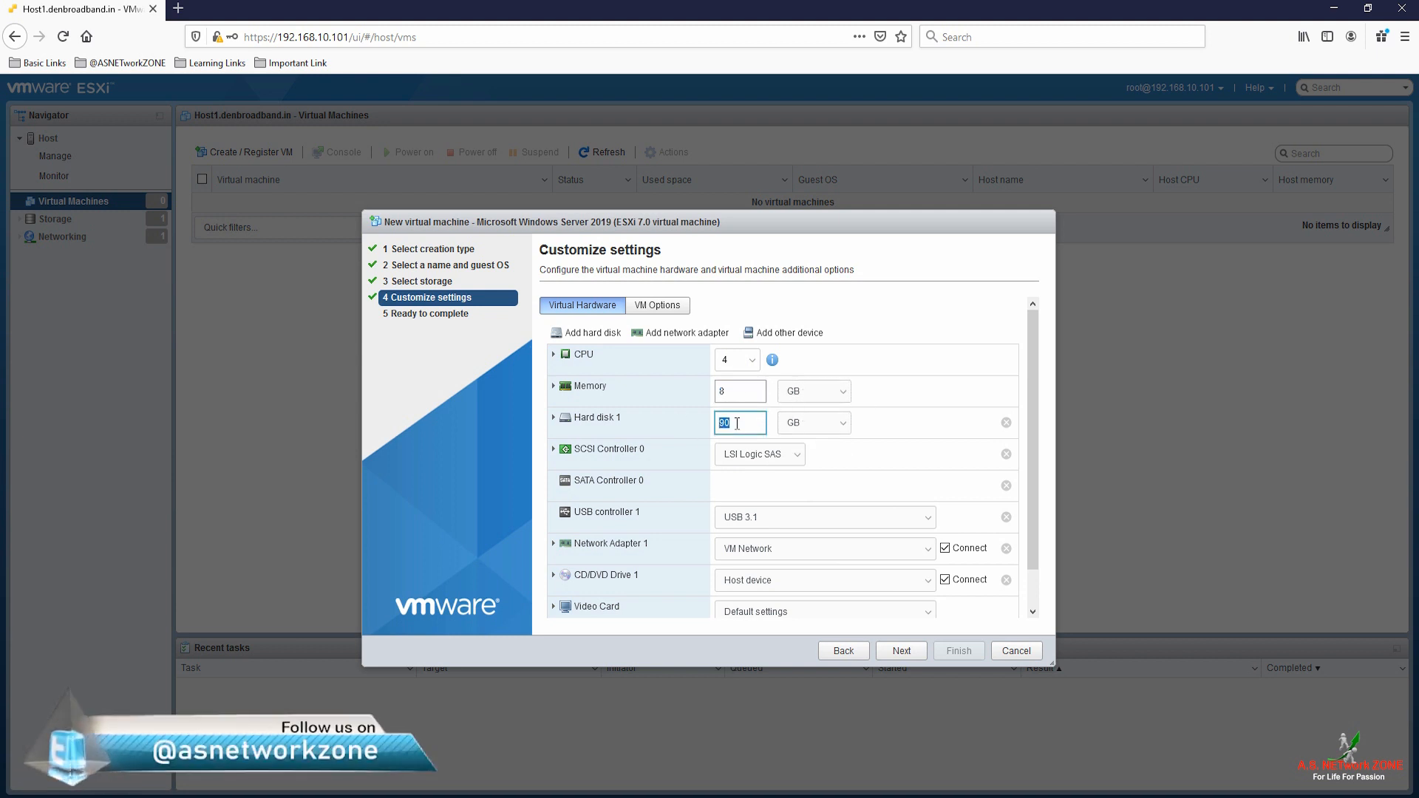
{"action": "type", "text": "500"}
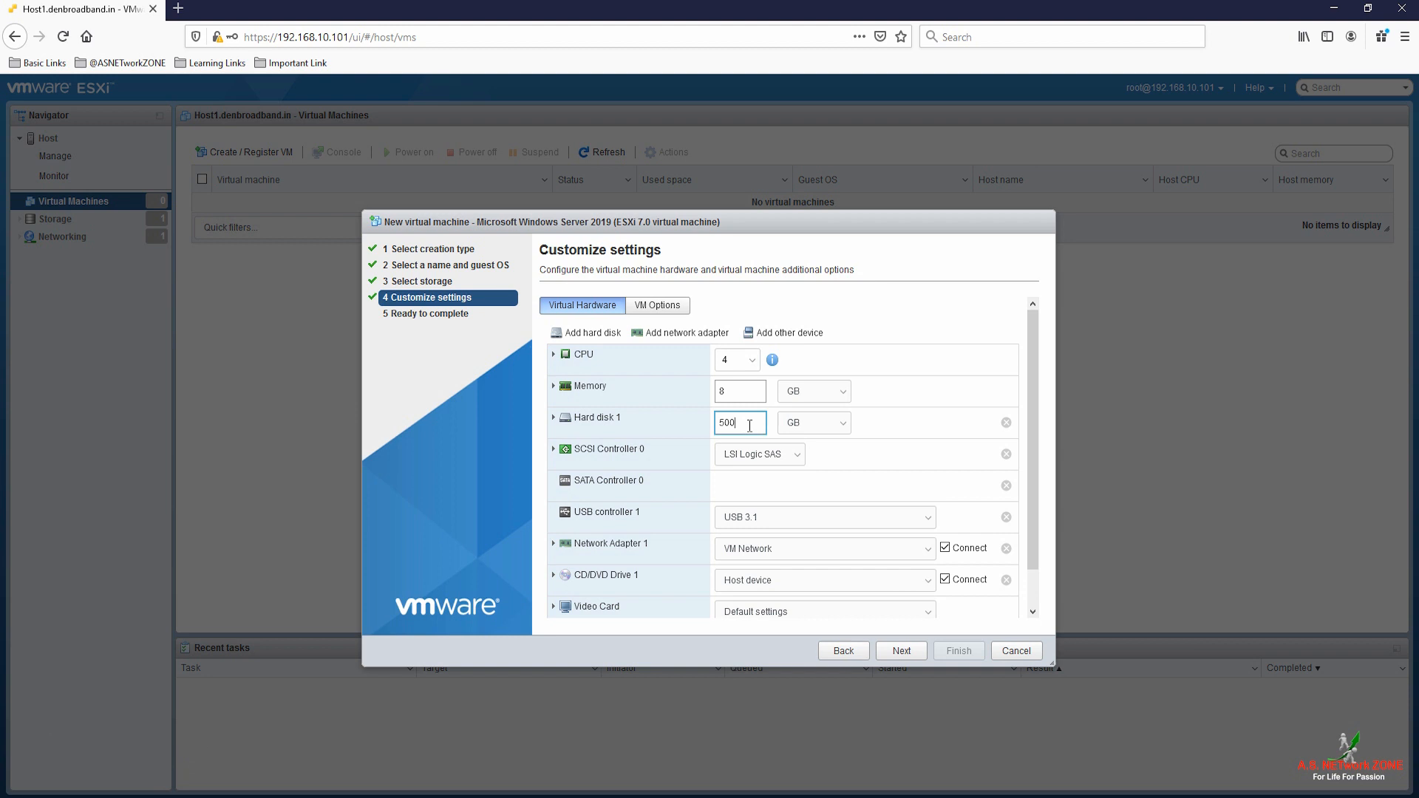
{"action": "left_click", "coordinate": [554, 421]}
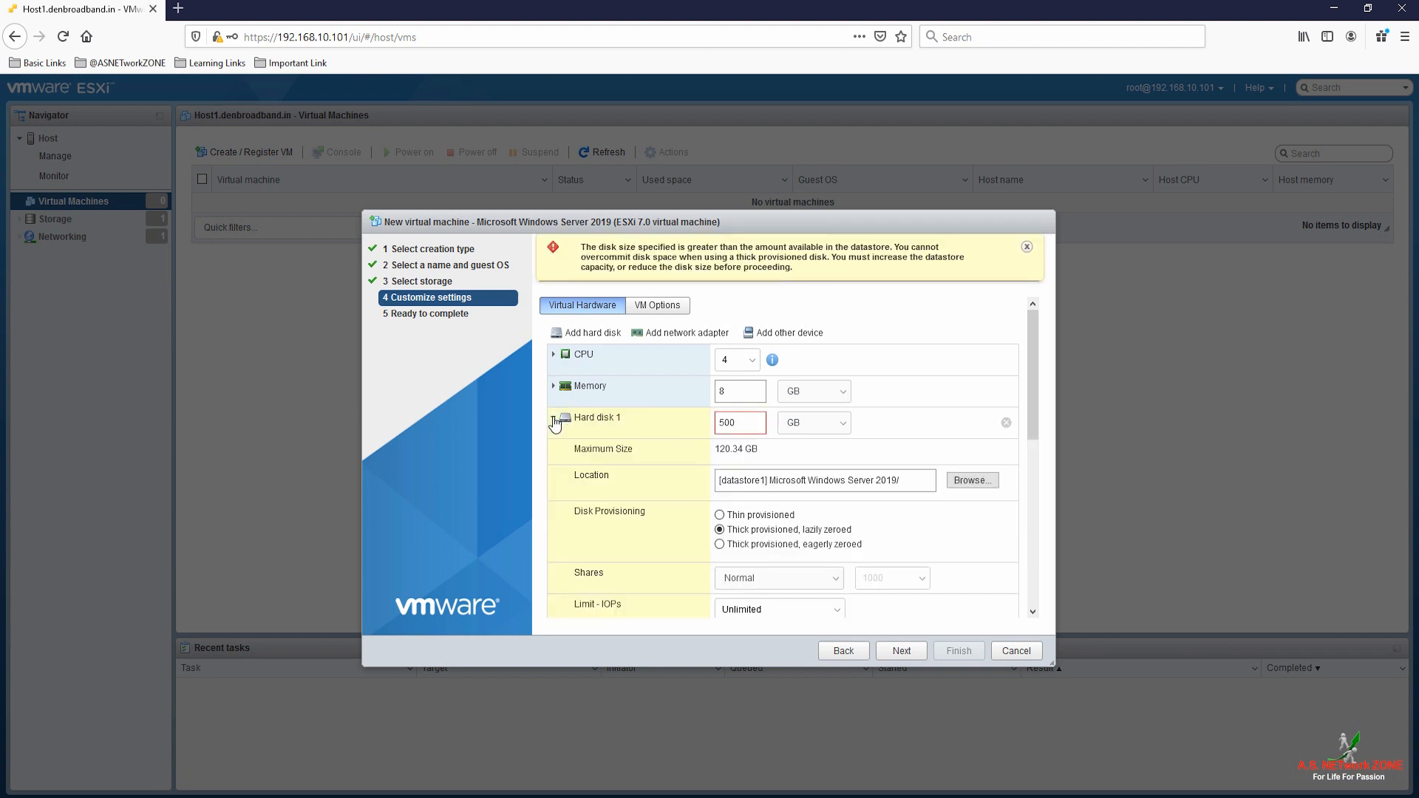
{"action": "left_click", "coordinate": [732, 517]}
{"action": "left_click", "coordinate": [553, 380]}
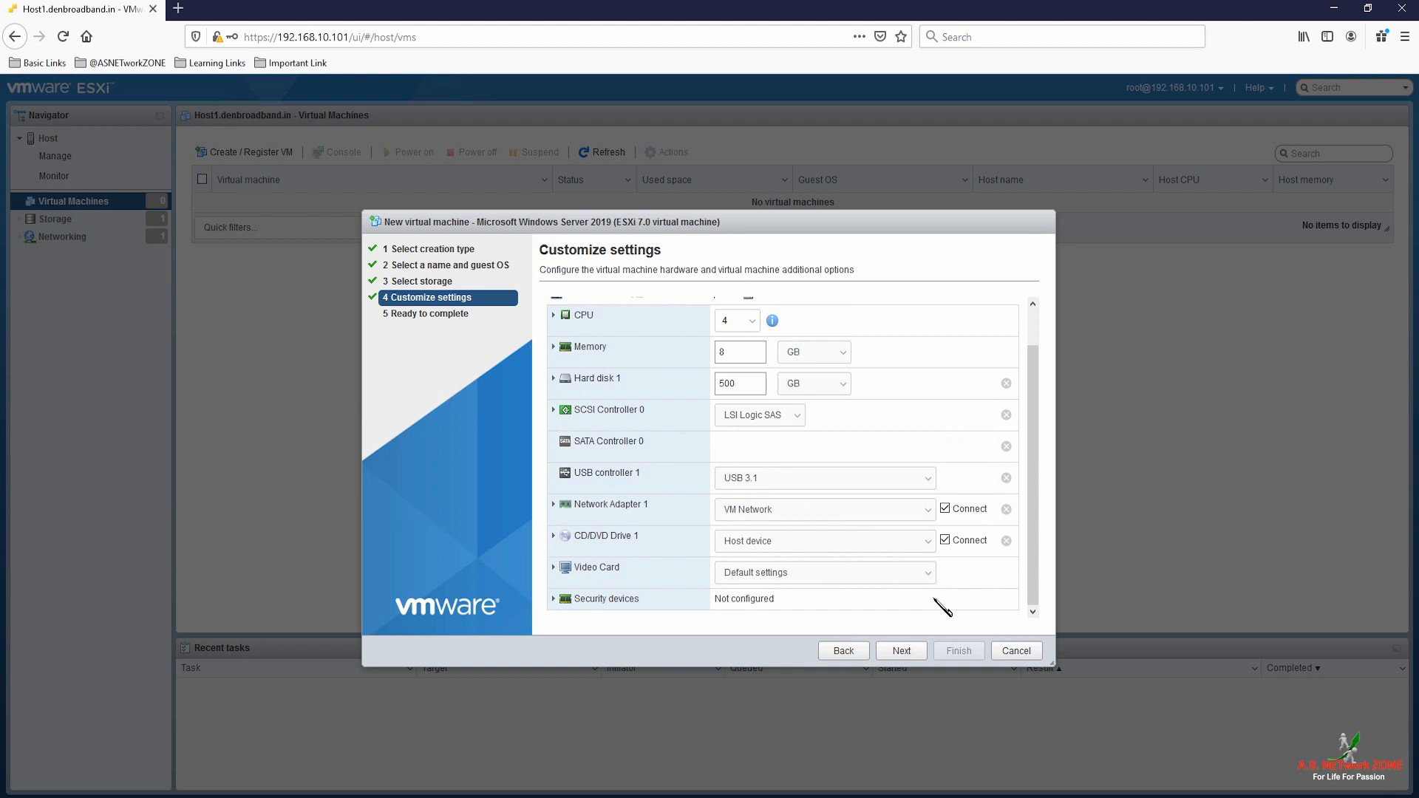
{"action": "left_click", "coordinate": [916, 652]}
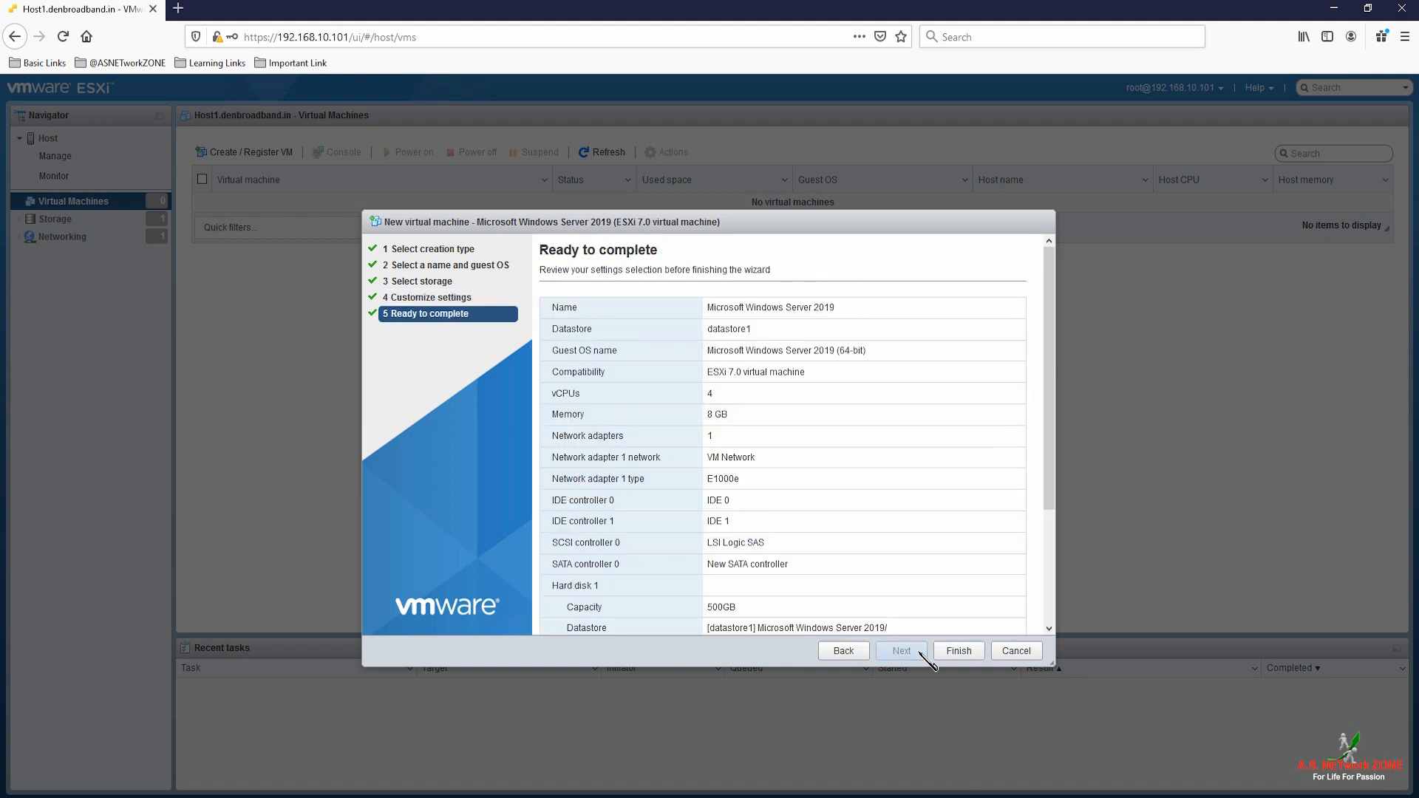
{"action": "left_click", "coordinate": [958, 652]}
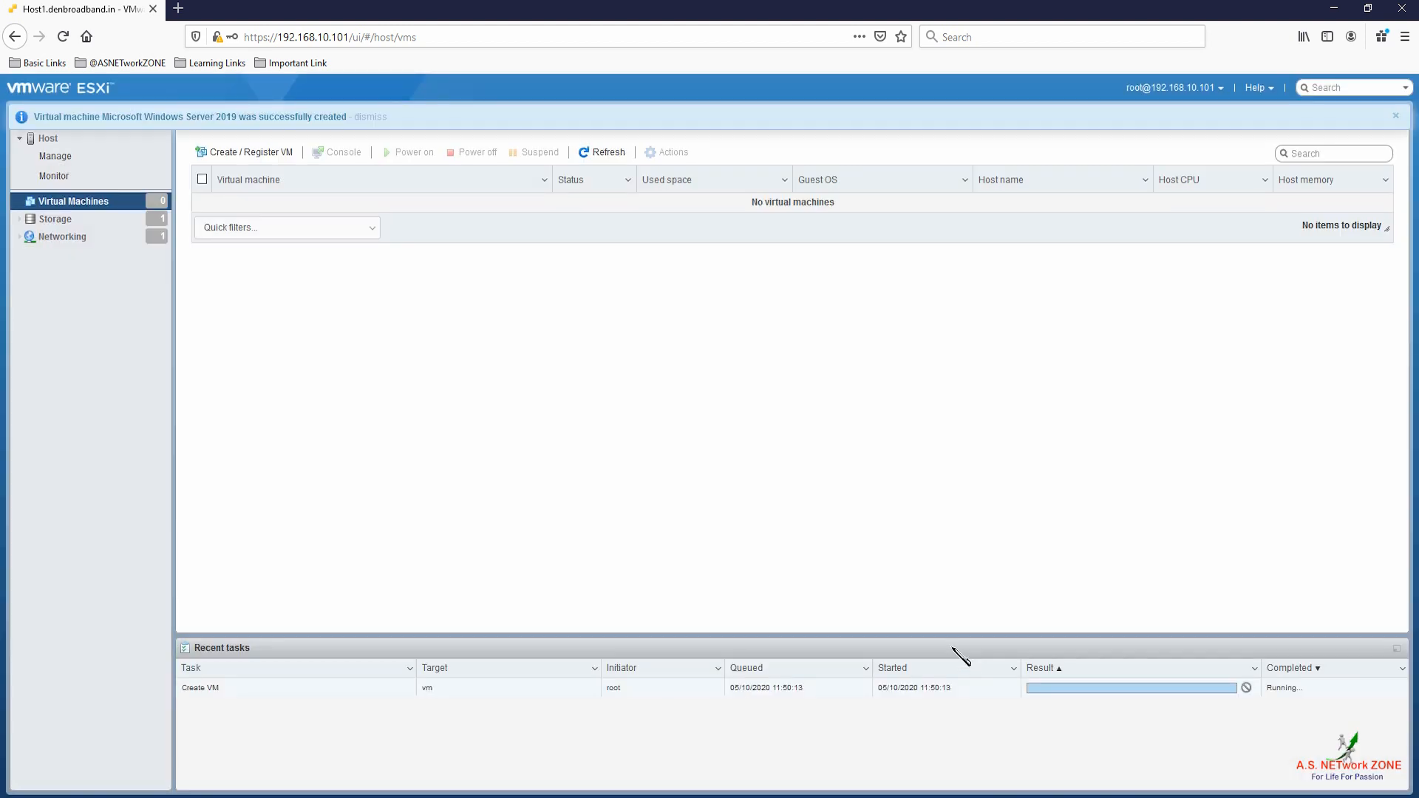